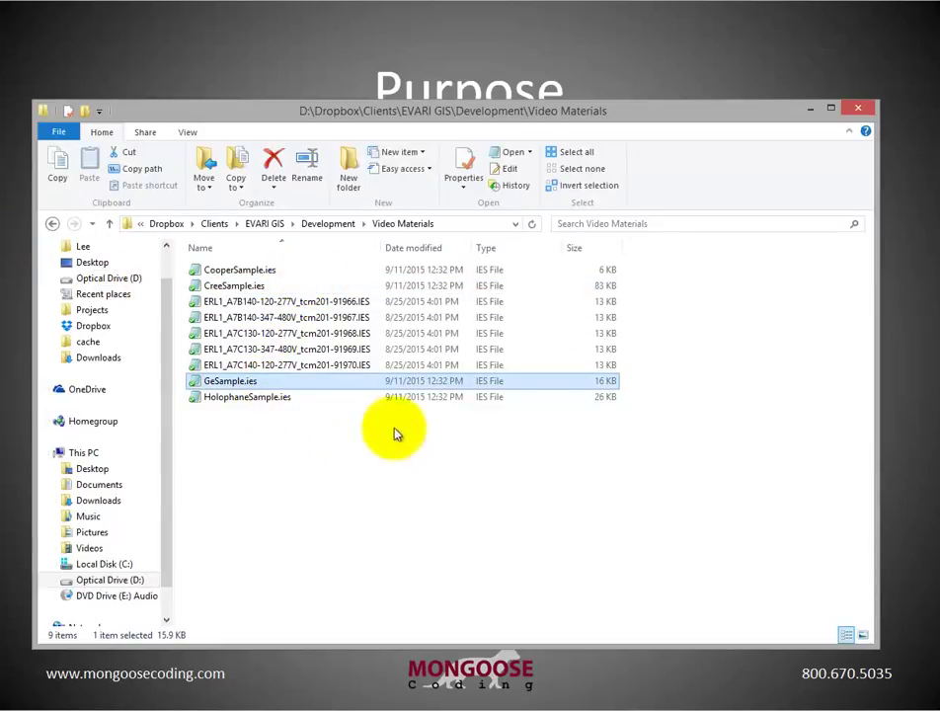
- Open GeSample.ies from the Video Materials folder in Notepad to view its photometric text data
{"action": "double_click", "coordinate": [253, 382]}
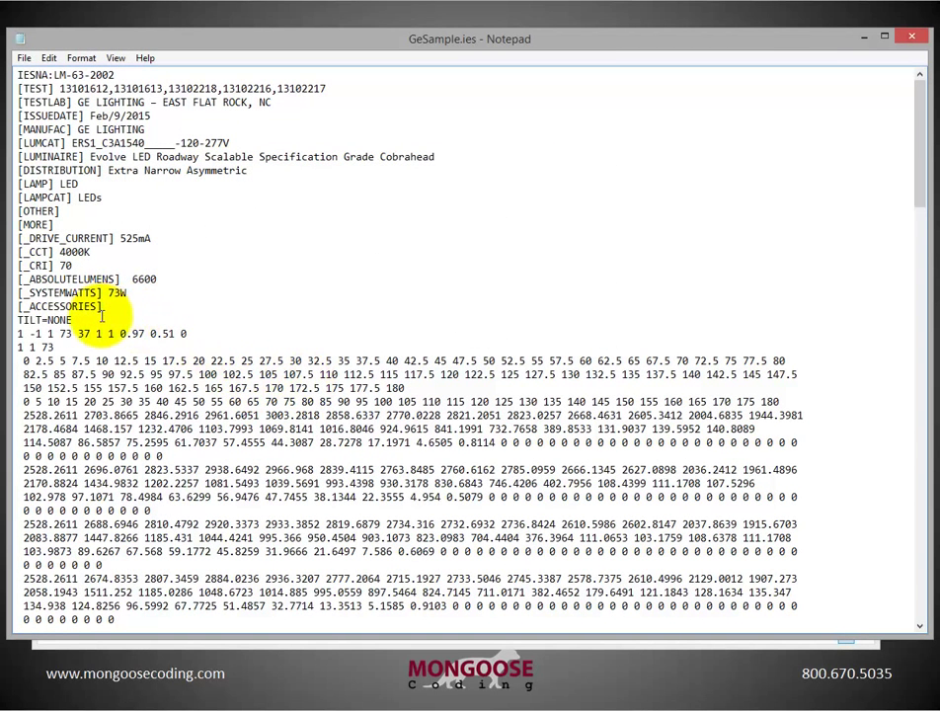
{"action": "left_click_drag", "start_coordinate": [103, 318], "coordinate": [10, 59]}
{"action": "left_click", "coordinate": [352, 176]}
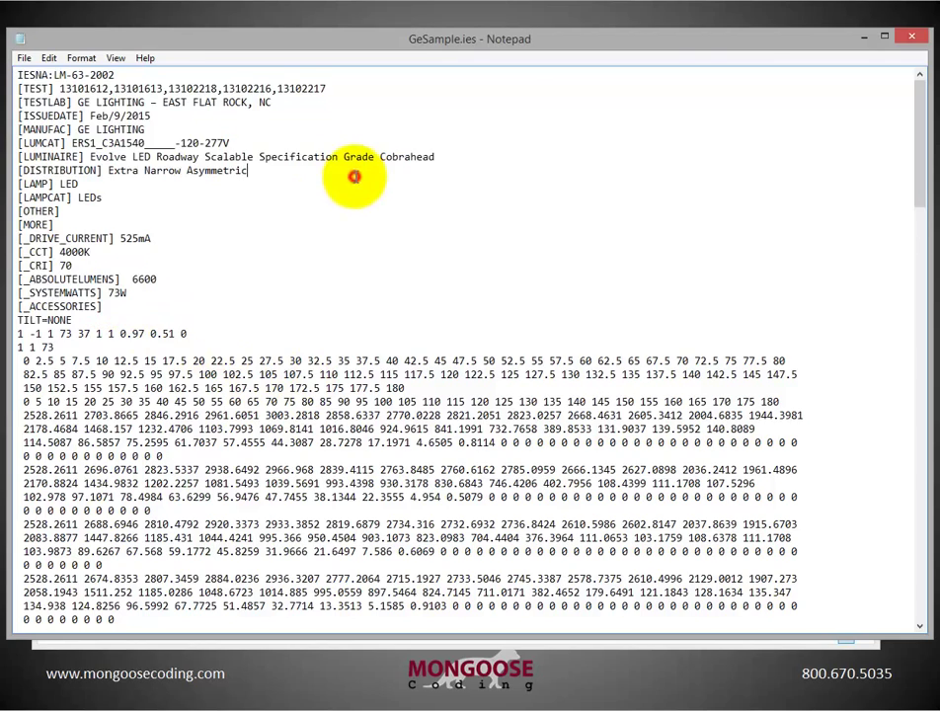
{"action": "scroll", "coordinate": [265, 271], "scroll_direction": "down", "scroll_amount": 1}
{"action": "scroll", "coordinate": [565, 402], "scroll_direction": "down", "scroll_amount": 6}
{"action": "left_click_drag", "start_coordinate": [23, 320], "coordinate": [534, 449]}
{"action": "left_click", "coordinate": [416, 413]}
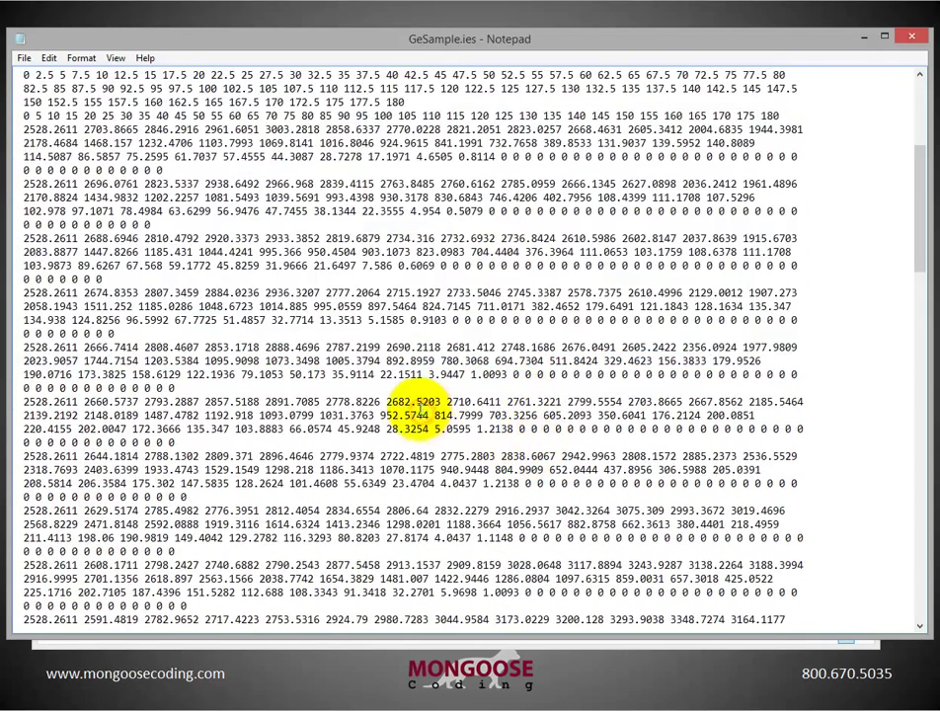
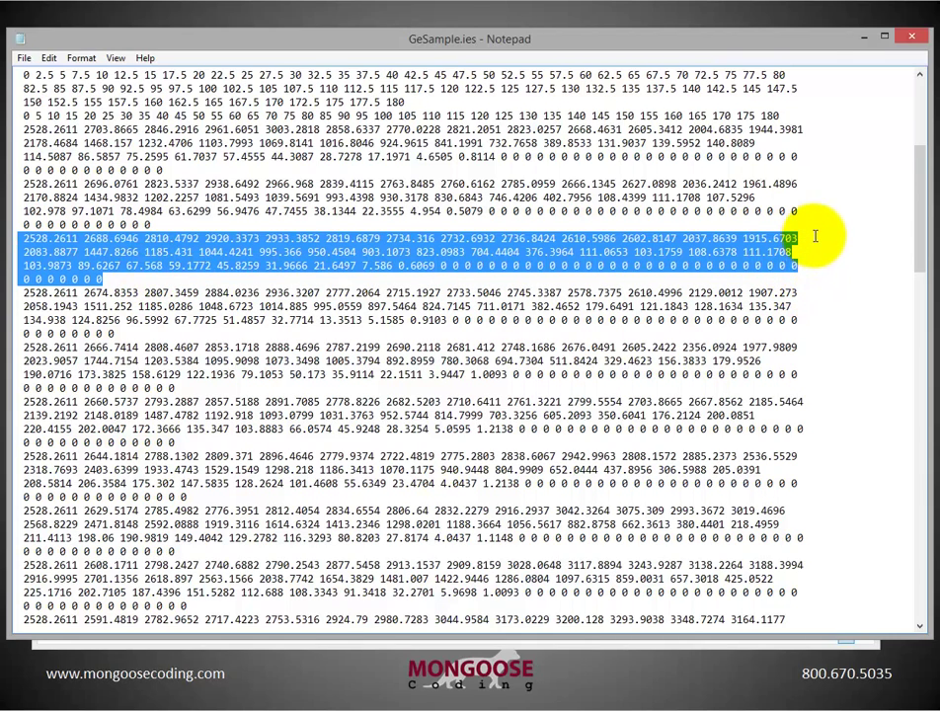
- Append filler text to the 1915.6703 line of GeSample.ies in Notepad and select that line
{"action": "left_click", "coordinate": [871, 237]}
{"action": "type", "text": "lkdj sgl;kas"}
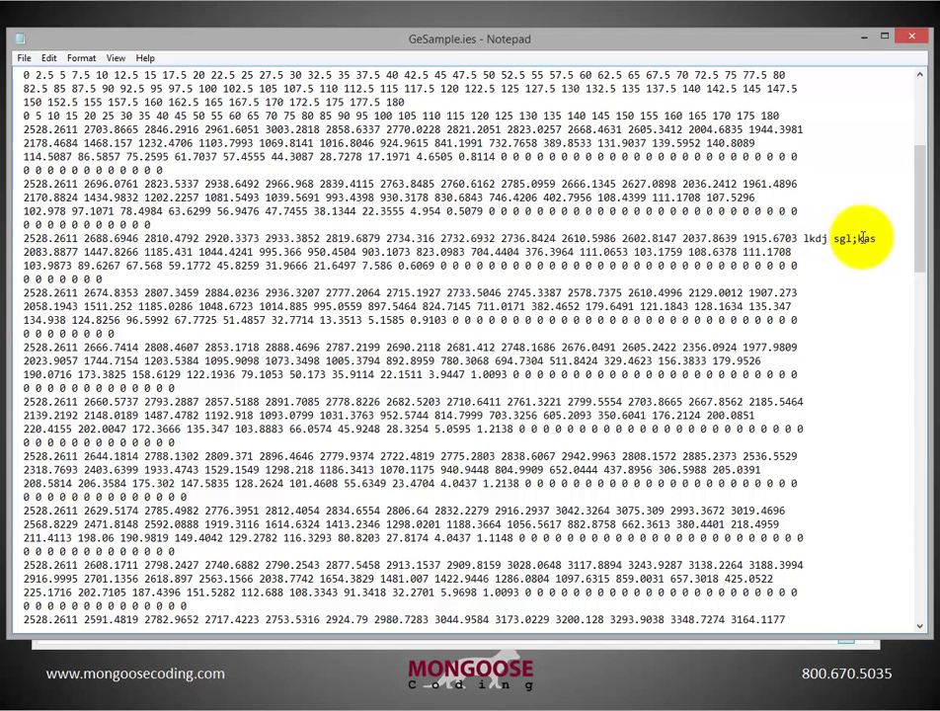
{"action": "type", "text": " djg;ka djg;a dgj;akd ga;skdg akga lskdg"}
{"action": "key", "text": "shift+Up"}
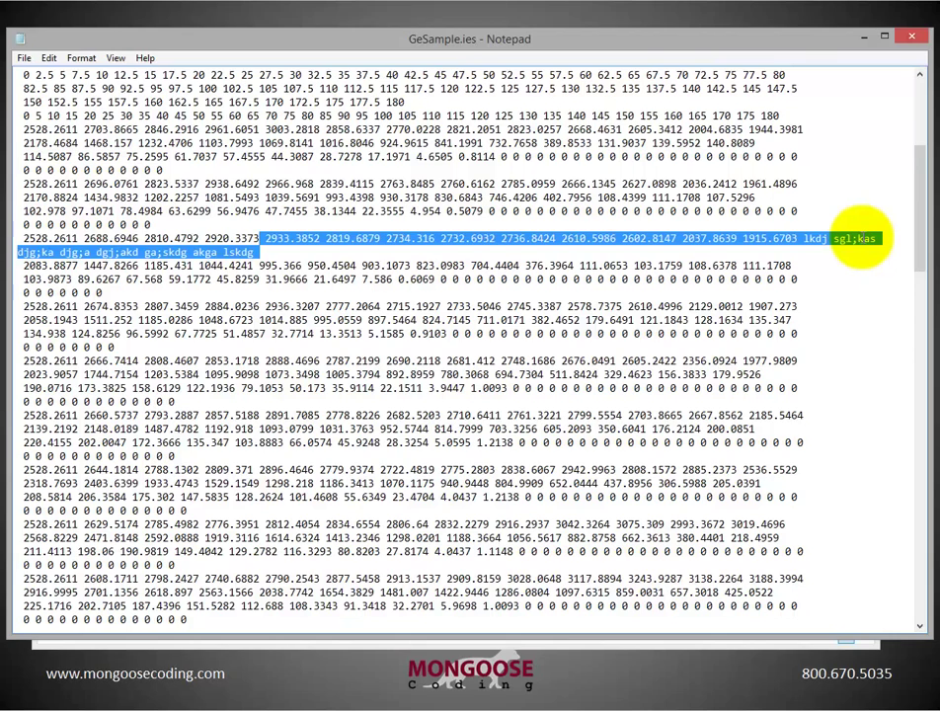
{"action": "key", "text": "shift+Home"}
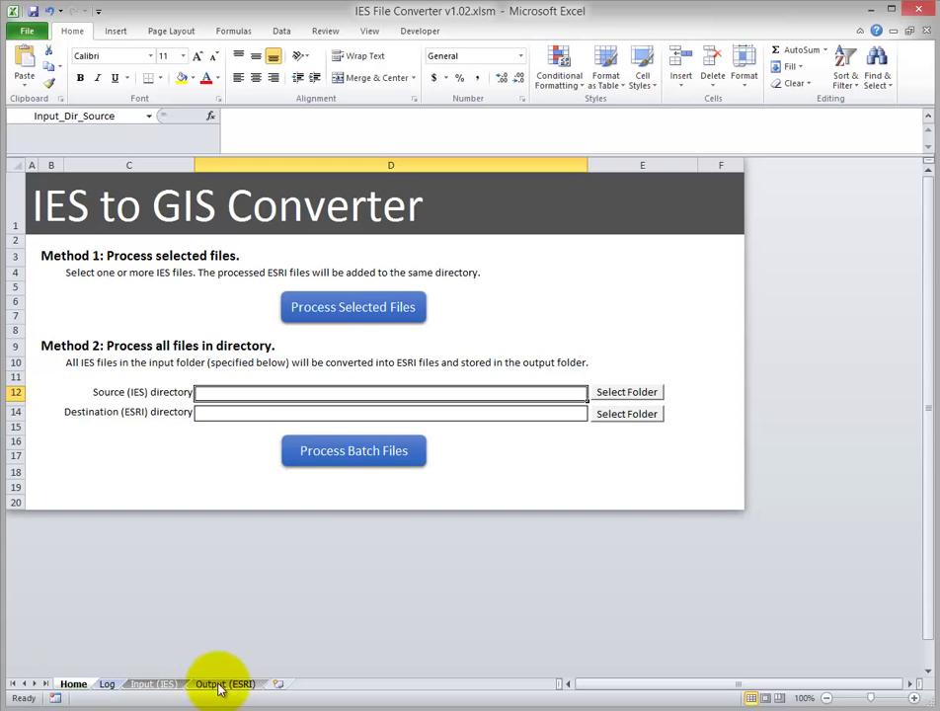
- On the Input (IES) sheet, select the header block A1:D18, then the data block A20:I41
{"action": "left_click", "coordinate": [154, 684]}
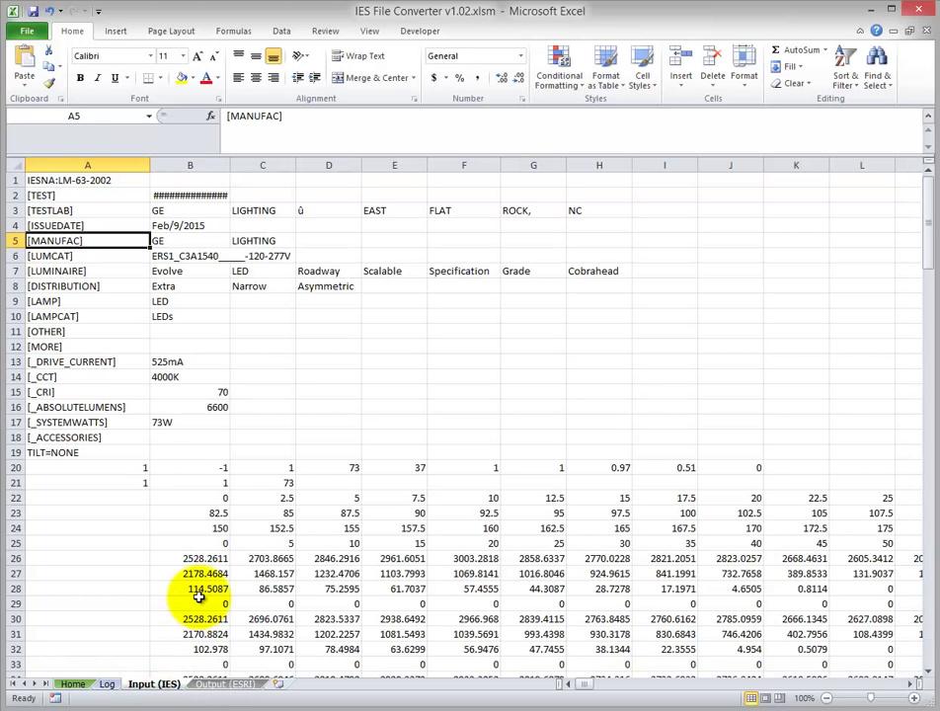
{"action": "left_click", "coordinate": [204, 421]}
{"action": "left_click_drag", "start_coordinate": [309, 439], "coordinate": [17, 136]}
{"action": "left_click_drag", "start_coordinate": [90, 470], "coordinate": [530, 496]}
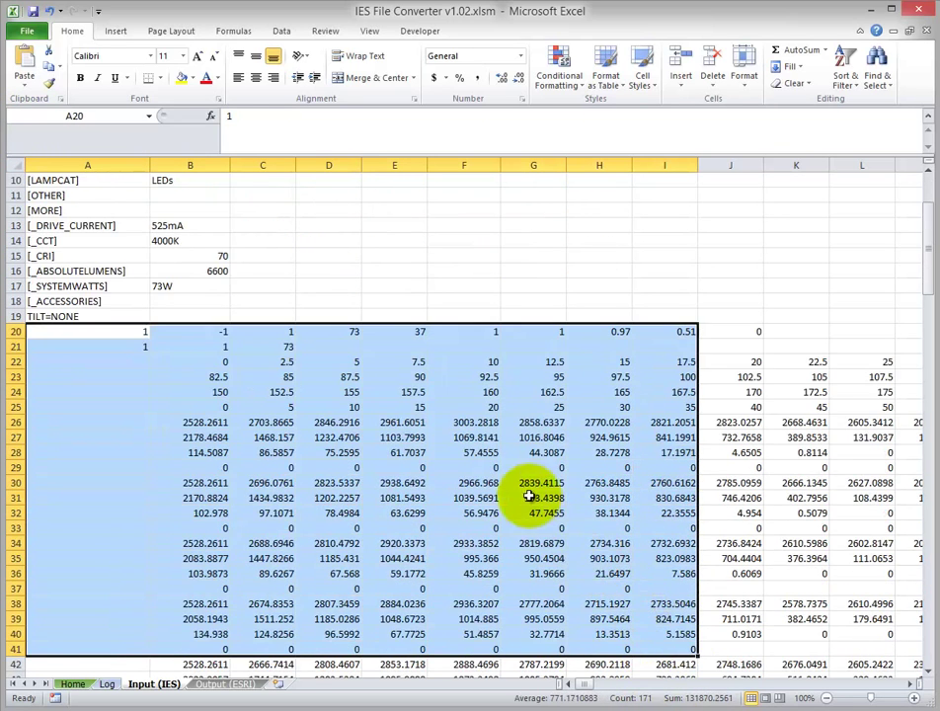
{"action": "key", "text": "Delete"}
{"action": "left_click", "coordinate": [586, 460]}
{"action": "scroll", "coordinate": [586, 460], "scroll_direction": "down", "scroll_amount": 4}
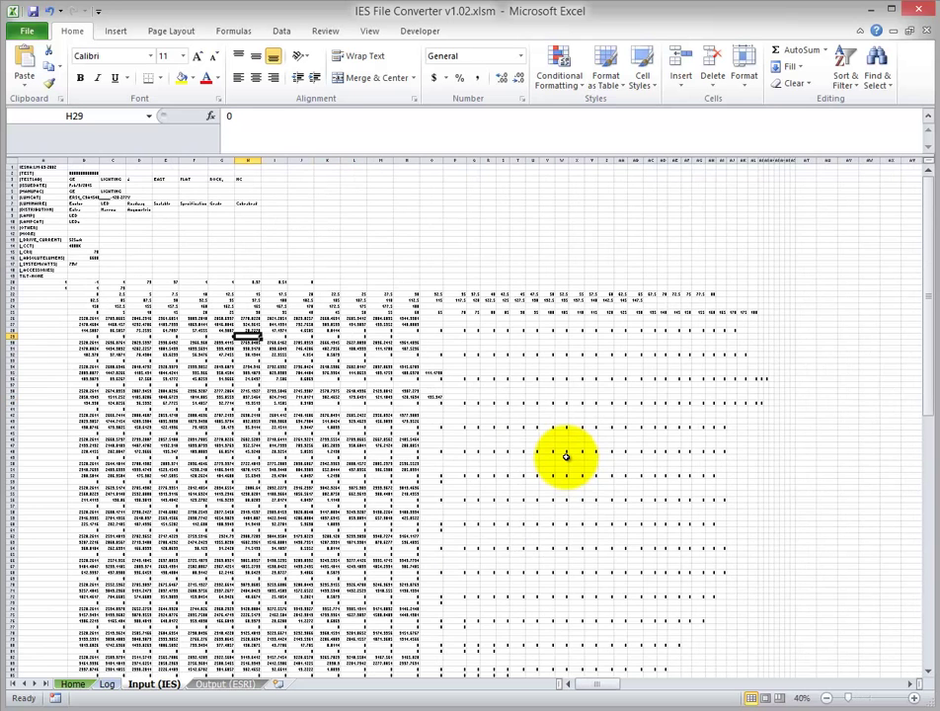
{"action": "scroll", "coordinate": [566, 454], "scroll_direction": "down", "scroll_amount": 6}
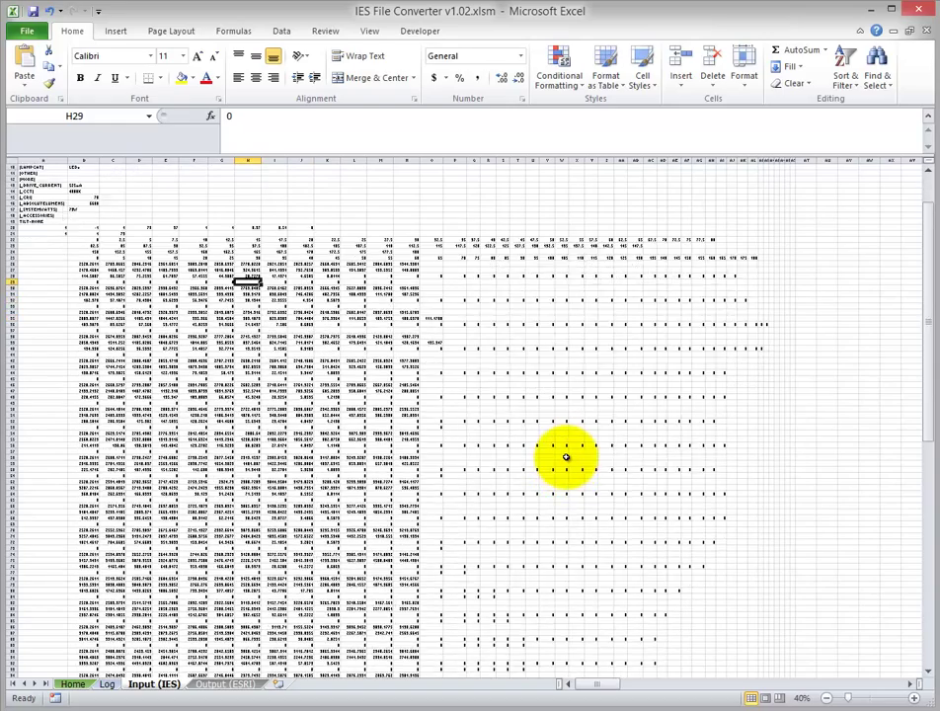
{"action": "scroll", "coordinate": [651, 535], "scroll_direction": "down", "scroll_amount": 6}
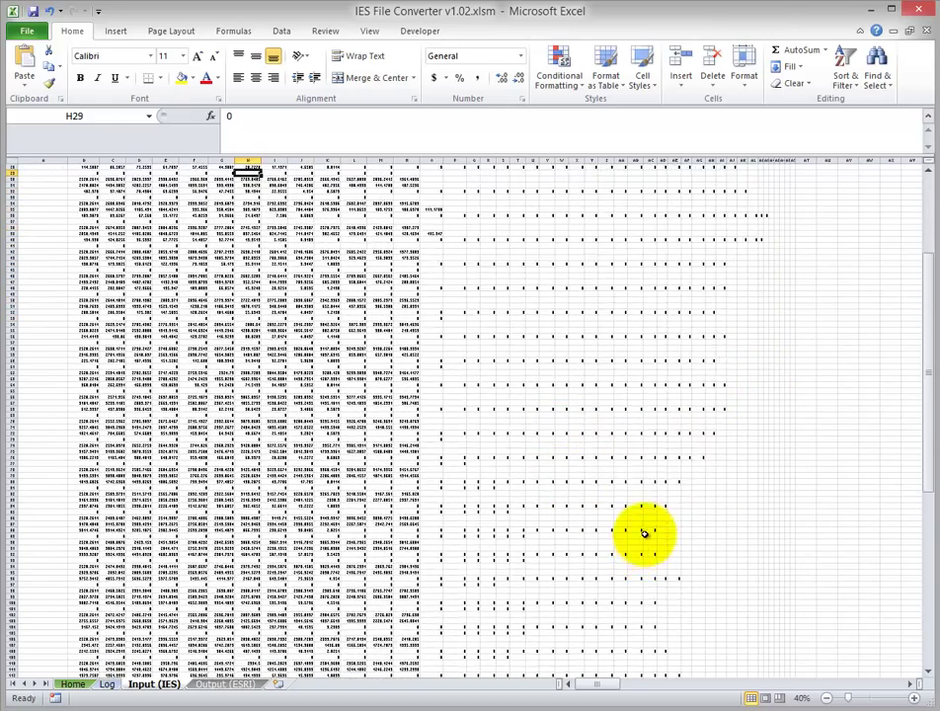
{"action": "scroll", "coordinate": [692, 611], "scroll_direction": "down", "scroll_amount": 6}
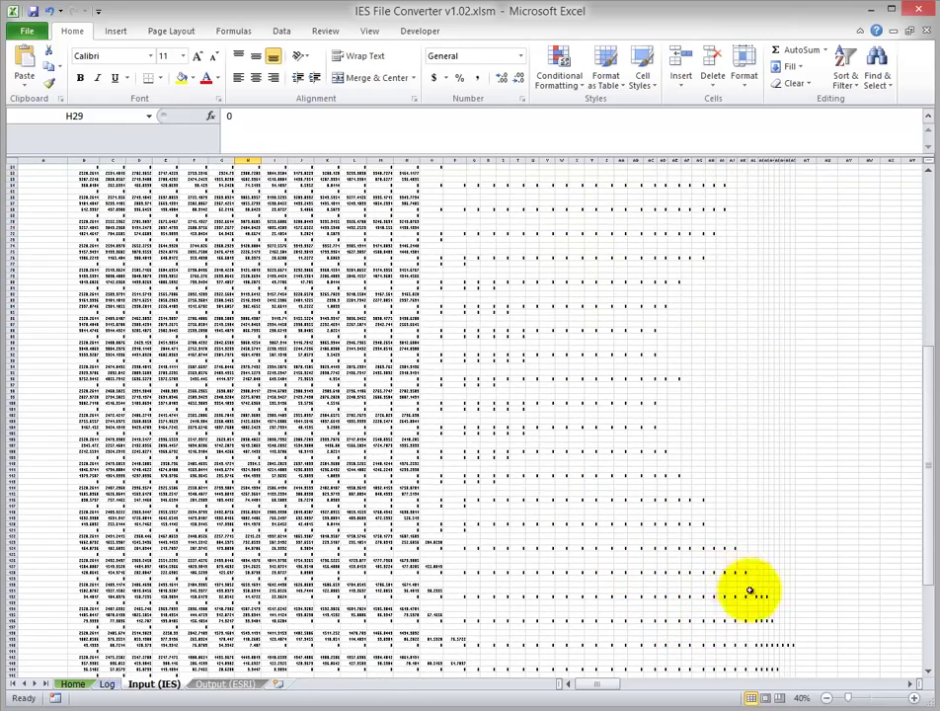
{"action": "scroll", "coordinate": [713, 593], "scroll_direction": "down", "scroll_amount": 6}
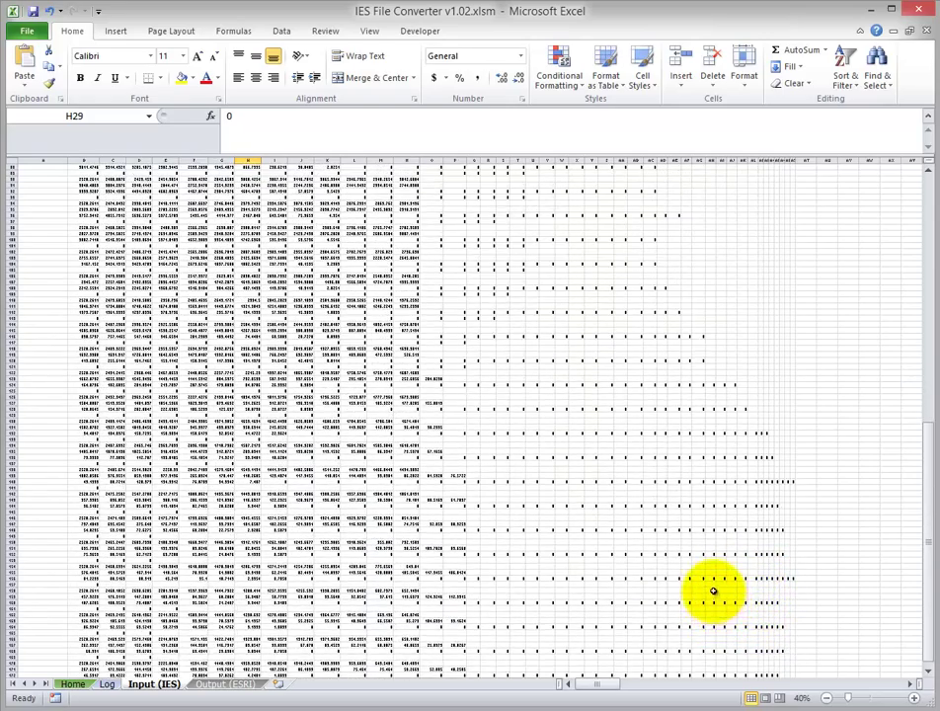
{"action": "scroll", "coordinate": [306, 484], "scroll_direction": "up", "scroll_amount": 15}
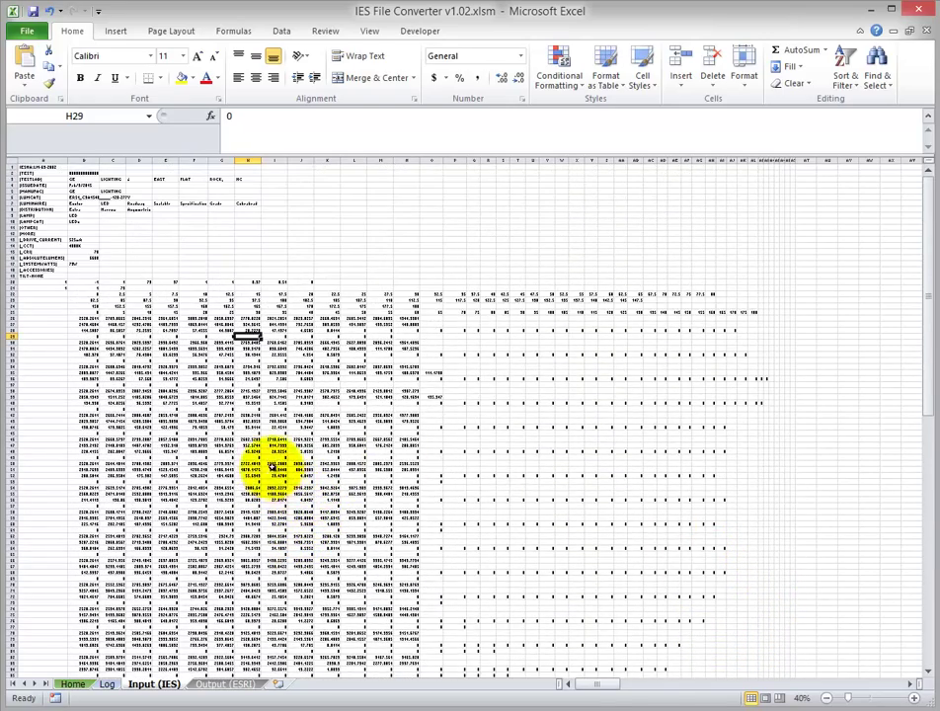
{"action": "left_click_drag", "start_coordinate": [117, 307], "coordinate": [70, 289]}
{"action": "scroll", "coordinate": [70, 289], "scroll_direction": "up", "scroll_amount": 4}
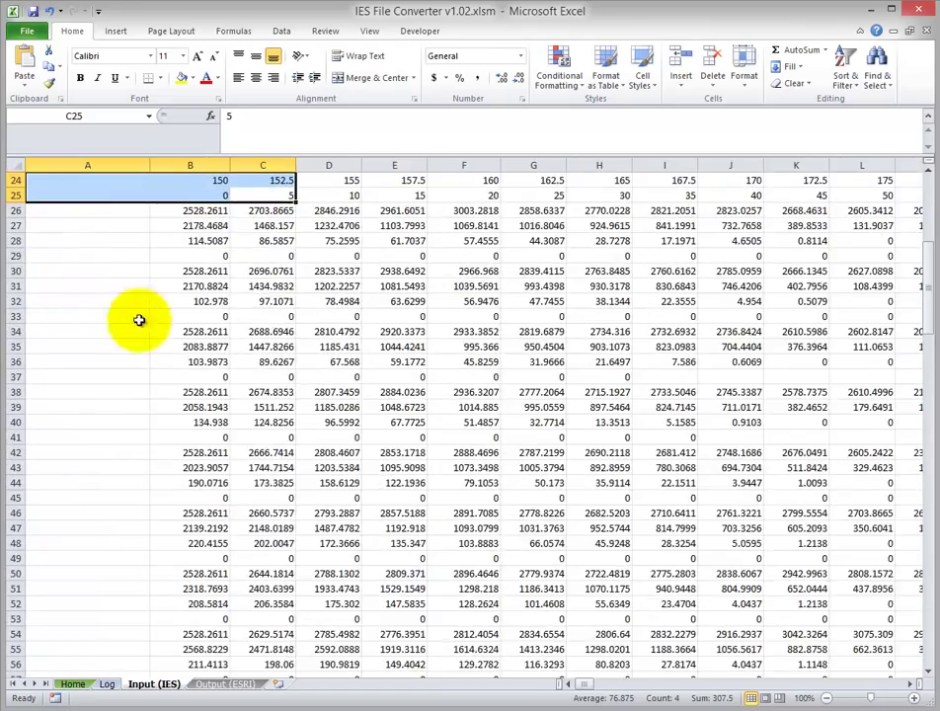
{"action": "scroll", "coordinate": [168, 376], "scroll_direction": "up", "scroll_amount": 8}
{"action": "left_click", "coordinate": [139, 425]}
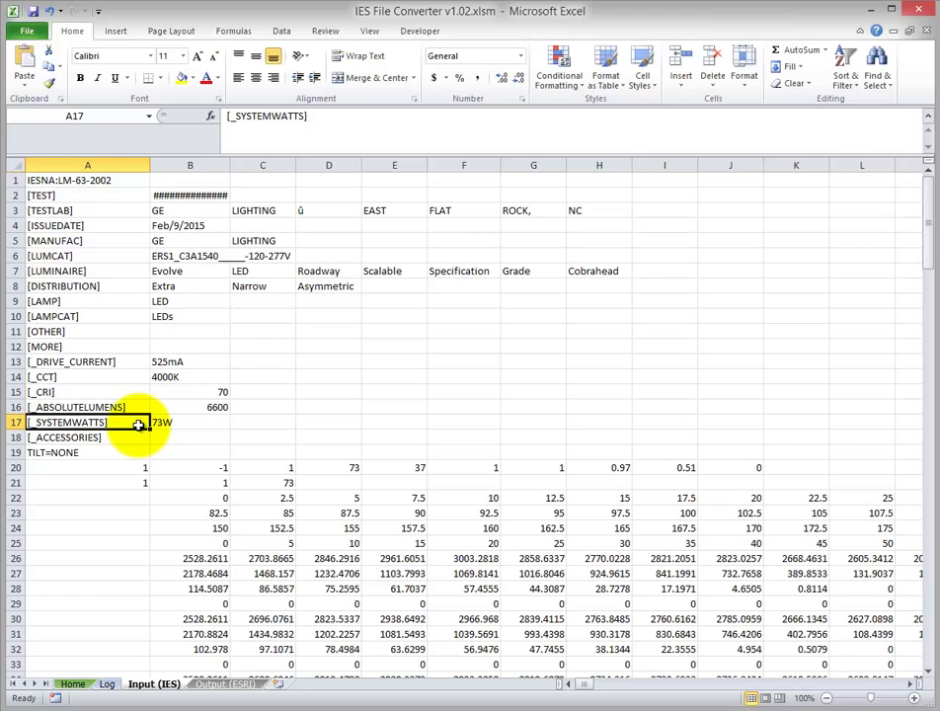
- Select the angle counts in row 20: 73 in D20 and 37 in E20, ending on D20
{"action": "left_click", "coordinate": [247, 409]}
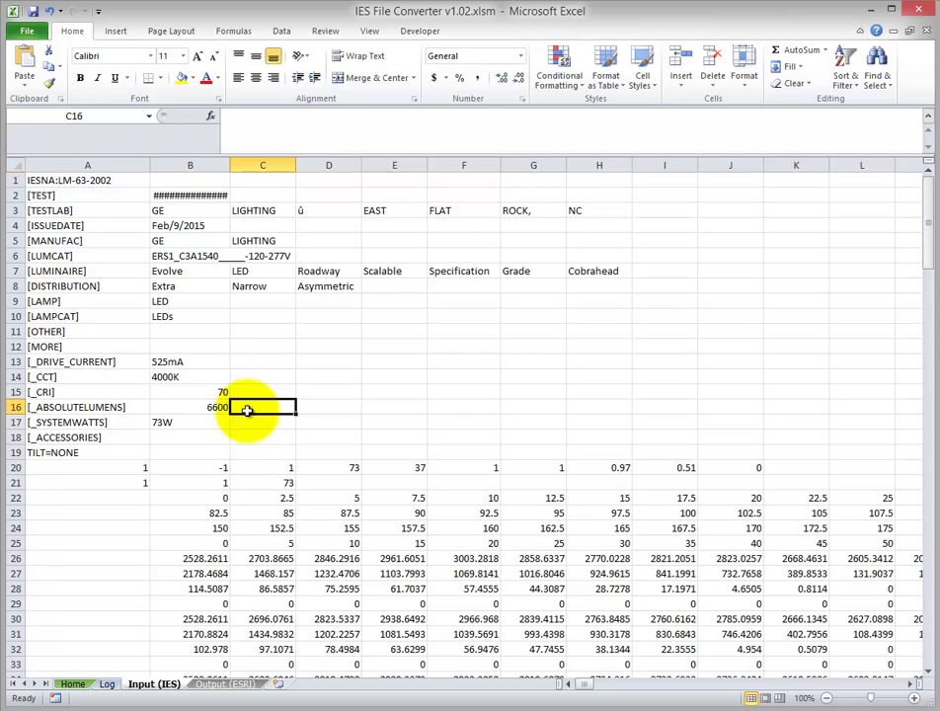
{"action": "scroll", "coordinate": [283, 405], "scroll_direction": "down", "scroll_amount": 1}
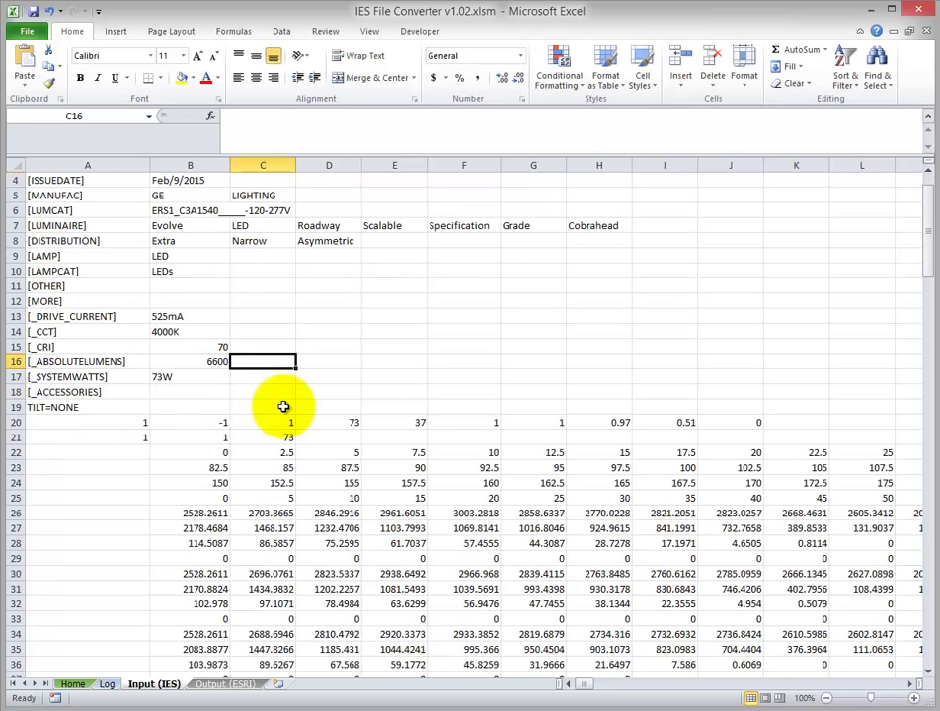
{"action": "left_click", "coordinate": [358, 422]}
{"action": "left_click_drag", "start_coordinate": [360, 423], "coordinate": [382, 425]}
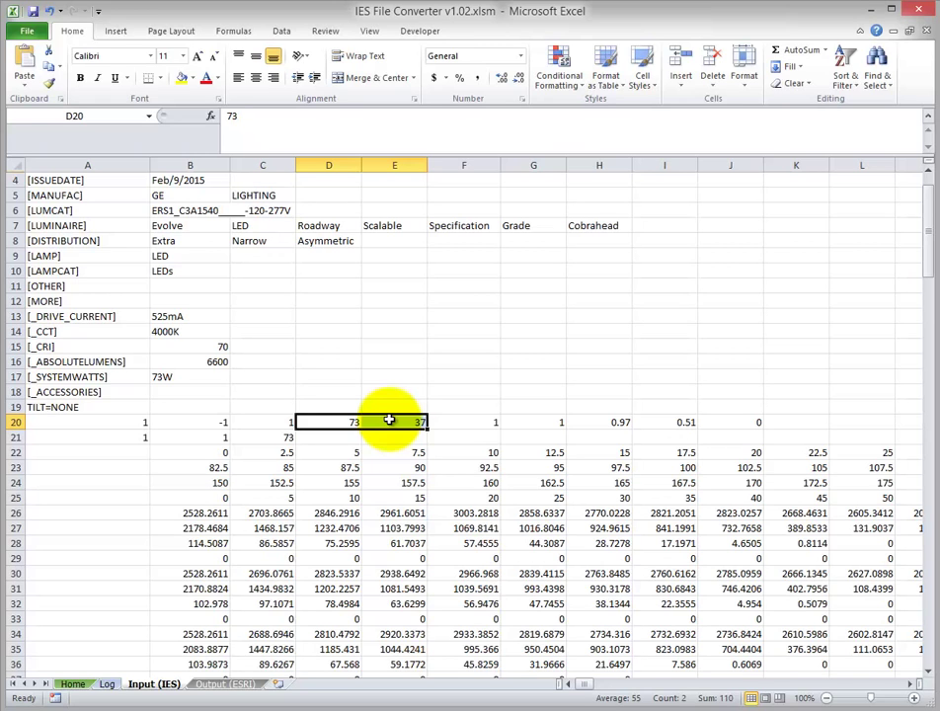
{"action": "key", "text": "shift+Left"}
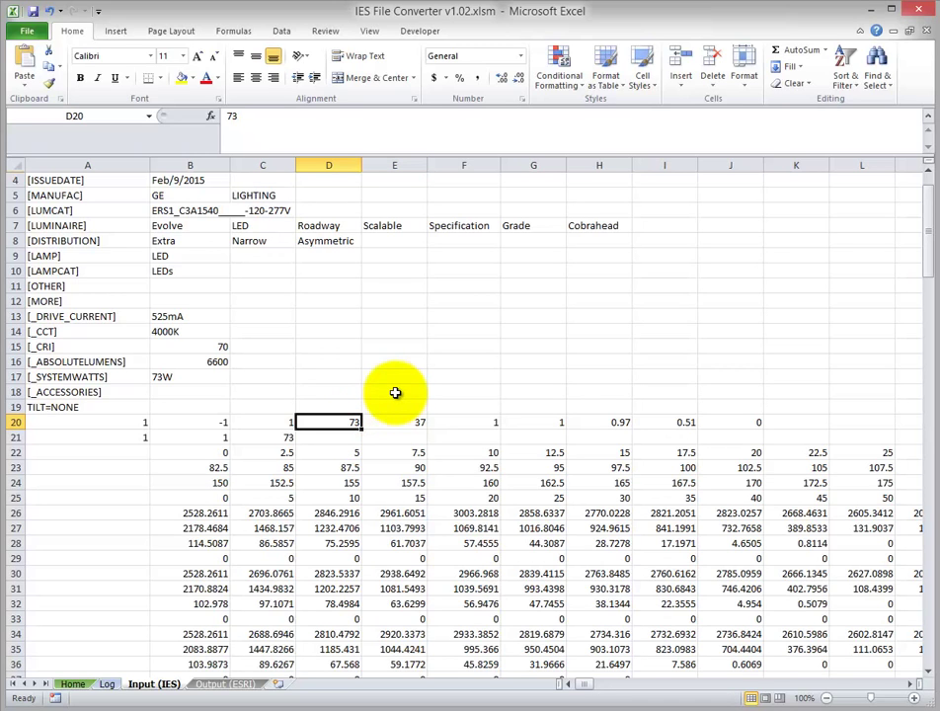
{"action": "left_click", "coordinate": [400, 422]}
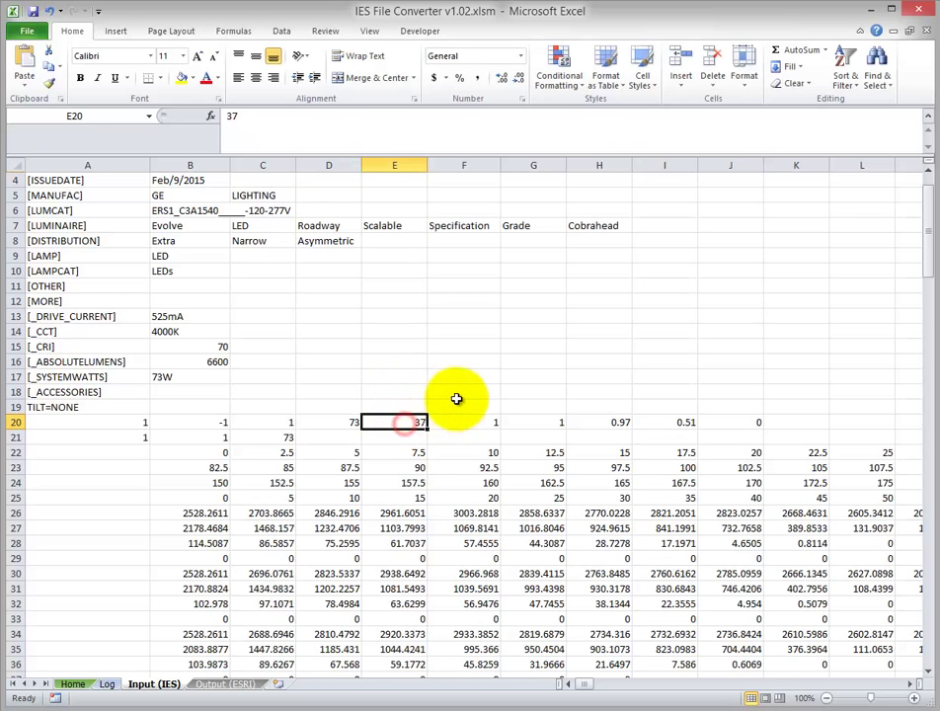
{"action": "left_click", "coordinate": [339, 421]}
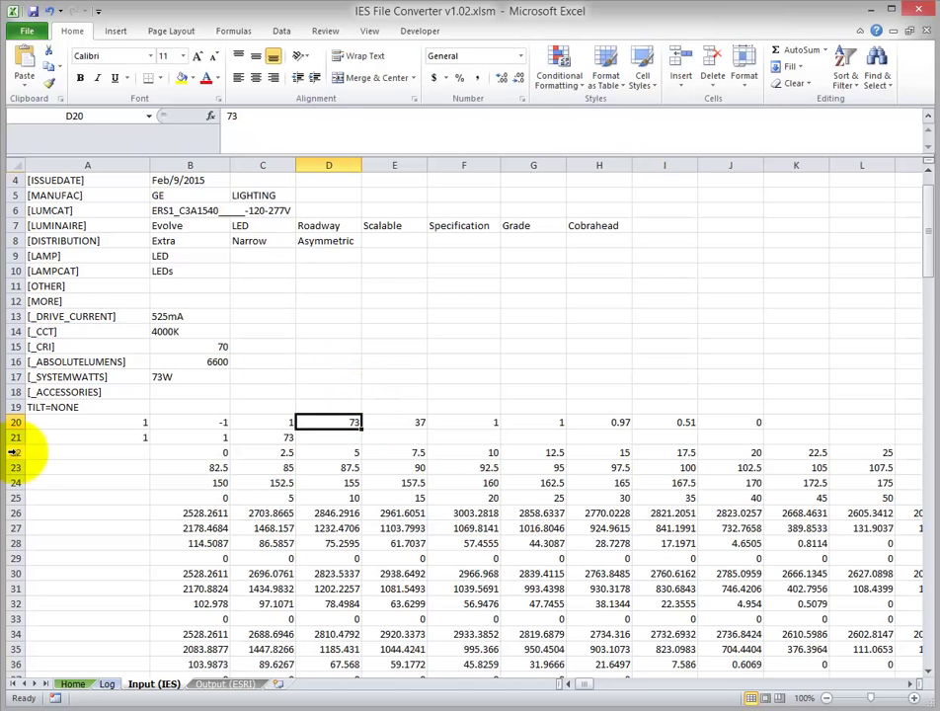
- Select rows 22–24, the 73 vertical angles from 0 to 180 in 2.5-degree steps
{"action": "left_click_drag", "start_coordinate": [15, 452], "coordinate": [15, 486]}
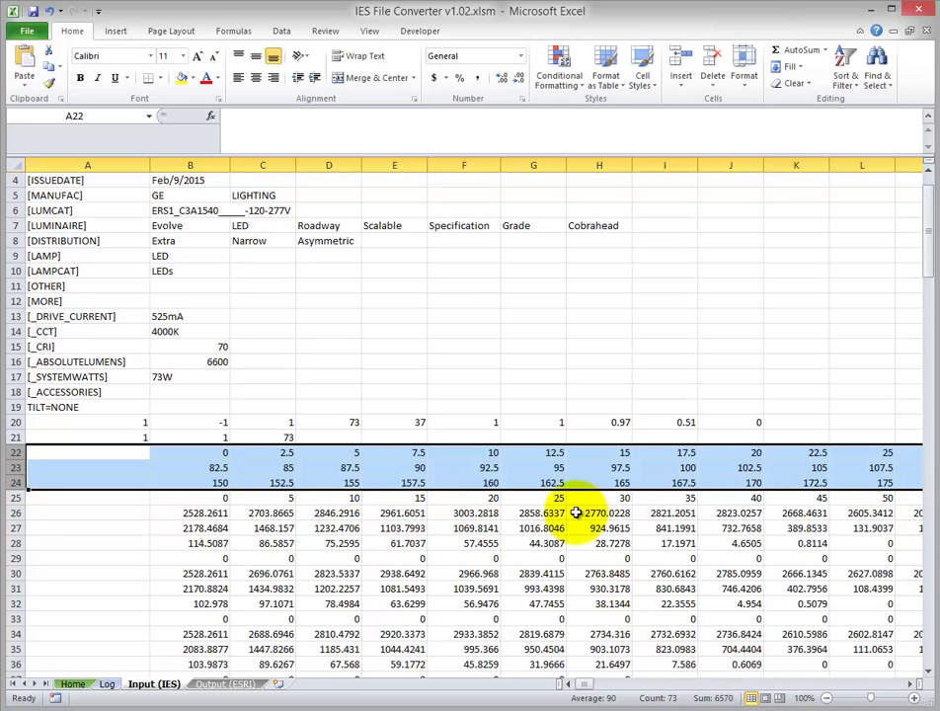
{"action": "scroll", "coordinate": [303, 471], "scroll_direction": "down", "scroll_amount": 1, "text": "ctrl"}
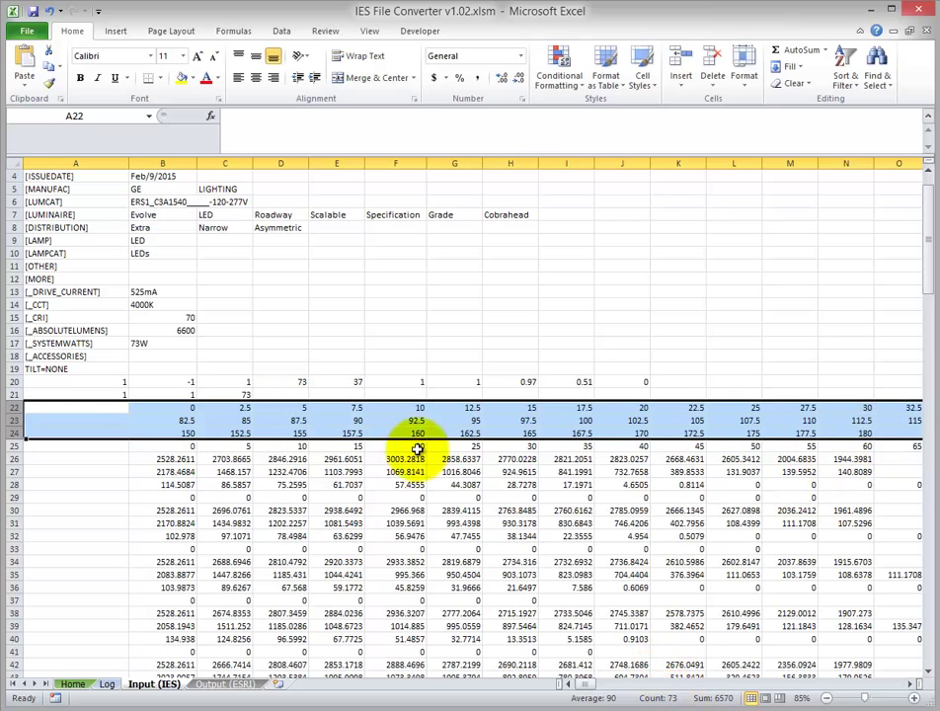
- Match E20's count of 37 against row 25's values, then reselect the 73 in D20
{"action": "left_click", "coordinate": [358, 381]}
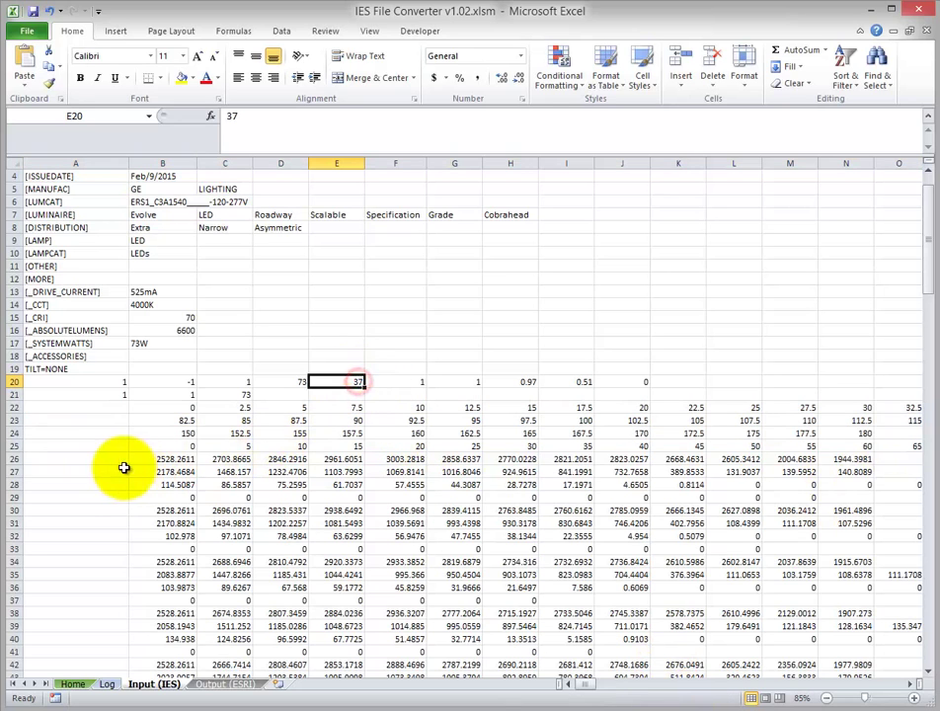
{"action": "left_click", "coordinate": [13, 446]}
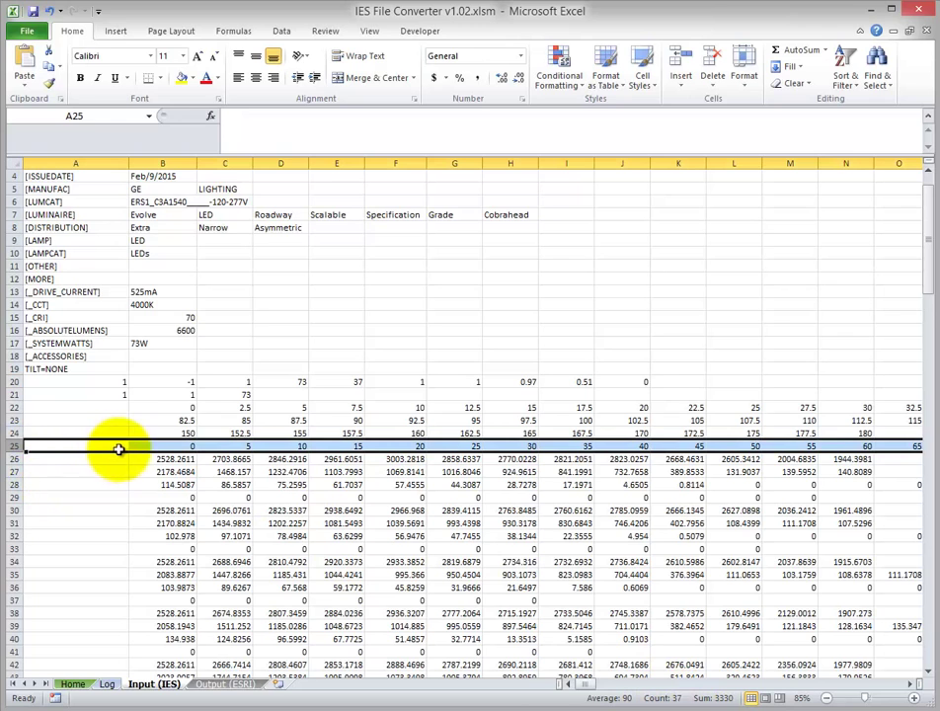
{"action": "left_click", "coordinate": [298, 381]}
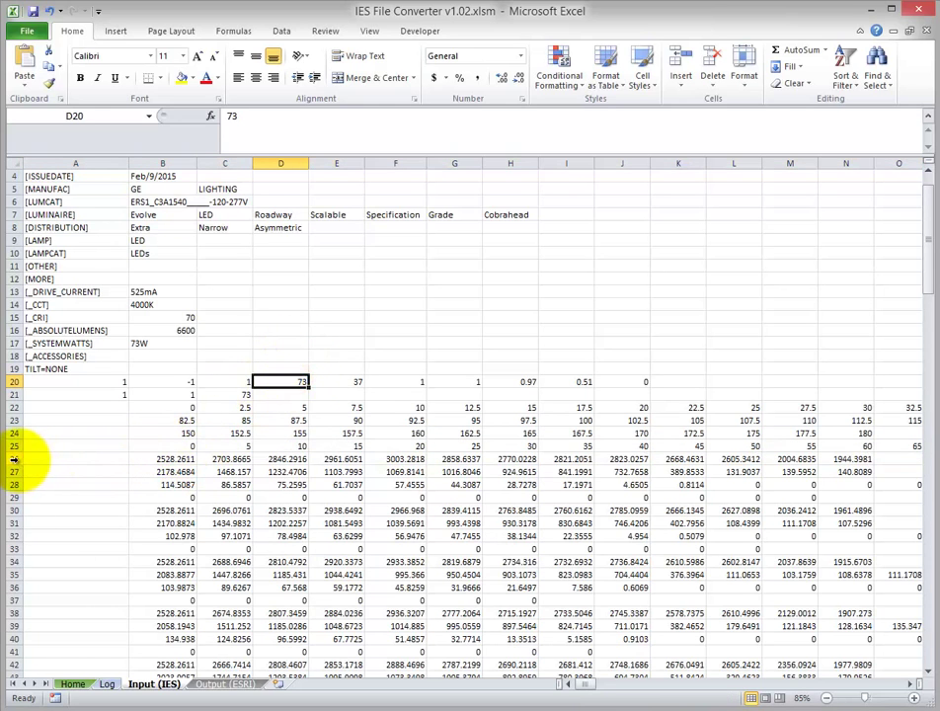
- Highlight the four-row data groups at rows 26–29 and 30–33, then step right along row 22 from B22
{"action": "left_click_drag", "start_coordinate": [12, 459], "coordinate": [15, 497]}
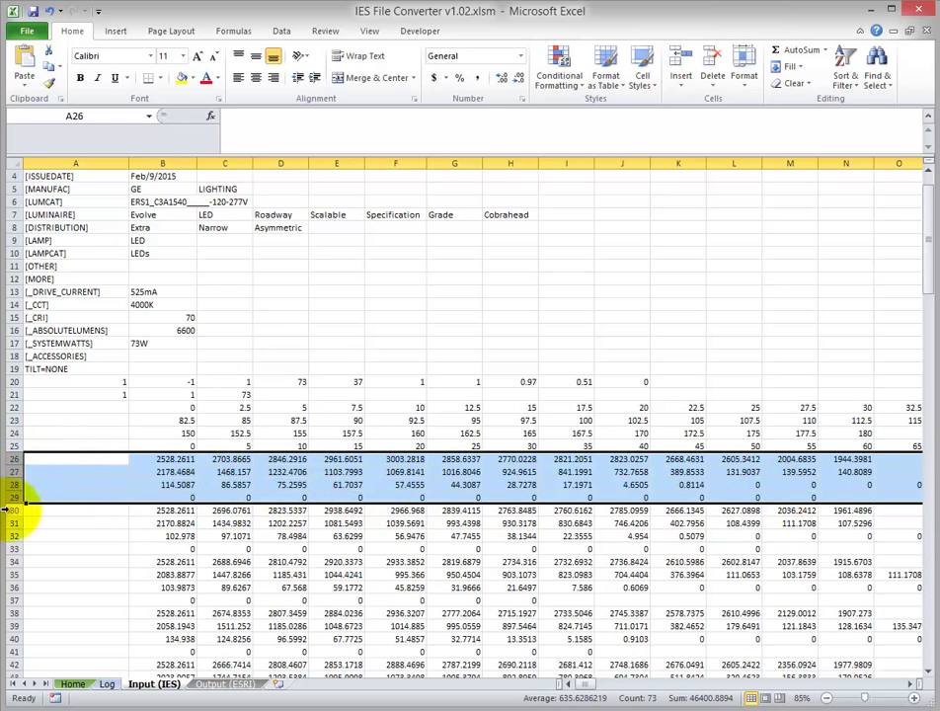
{"action": "left_click_drag", "start_coordinate": [12, 509], "coordinate": [15, 605]}
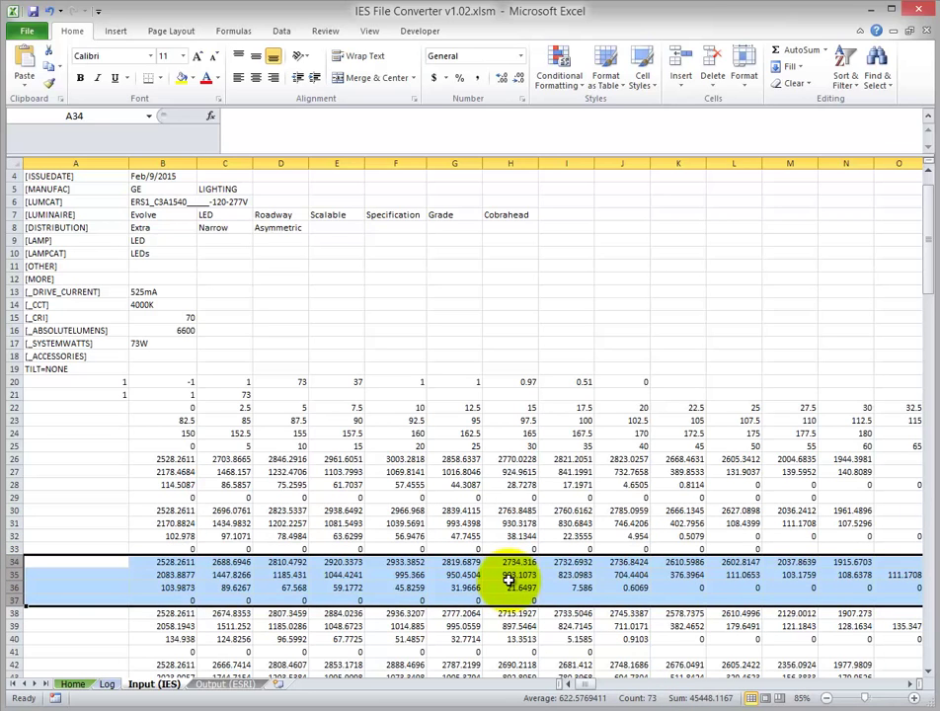
{"action": "left_click", "coordinate": [184, 405]}
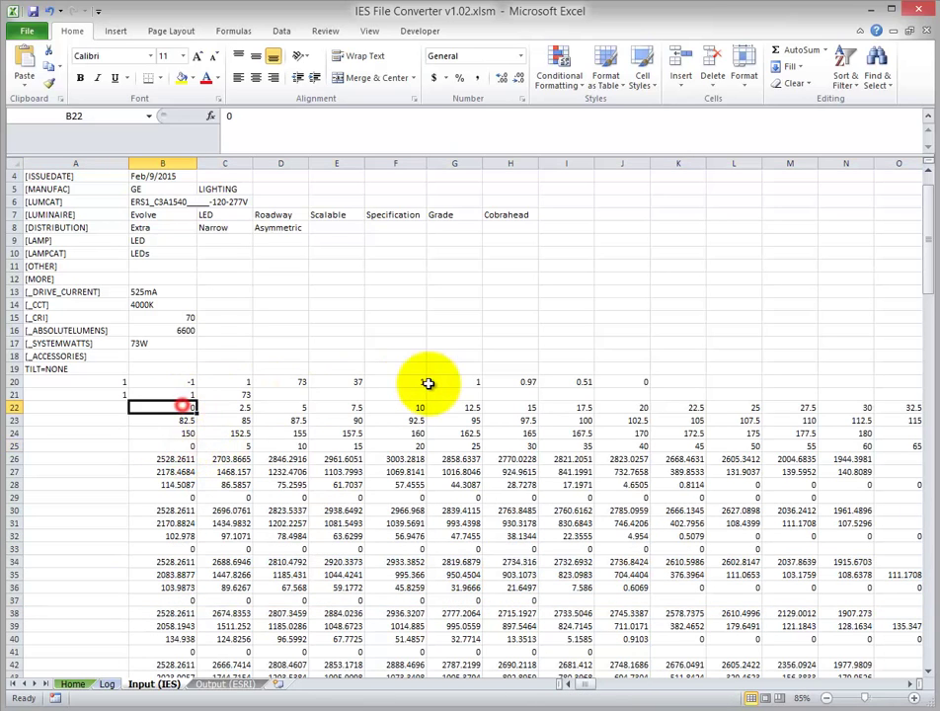
{"action": "key", "text": "Right"}
{"action": "key", "text": "Right"}
{"action": "key", "text": "Right"}
{"action": "key", "text": "Right"}
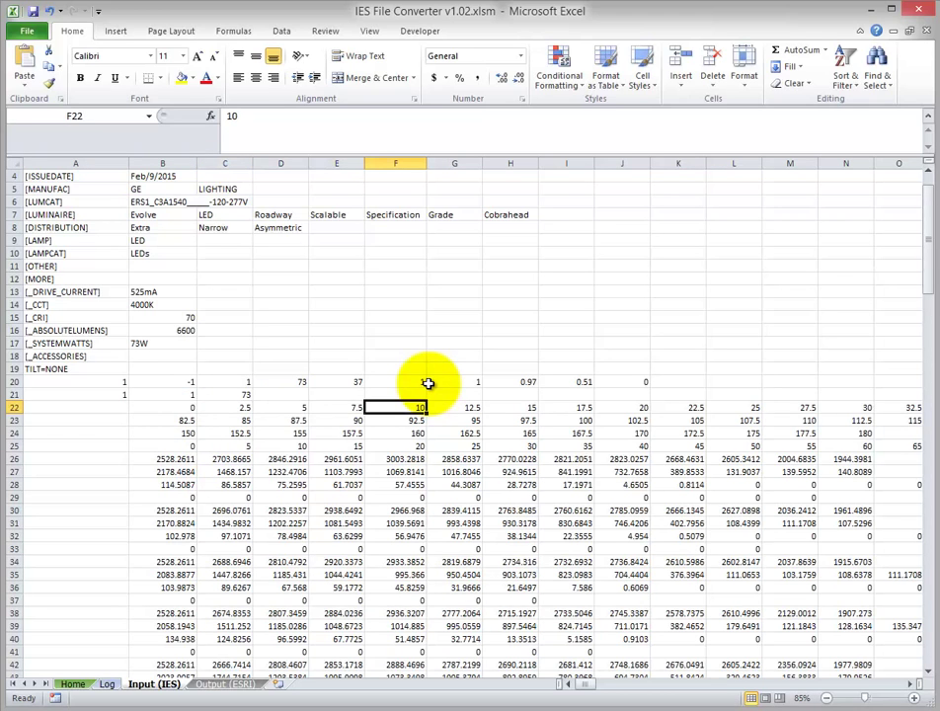